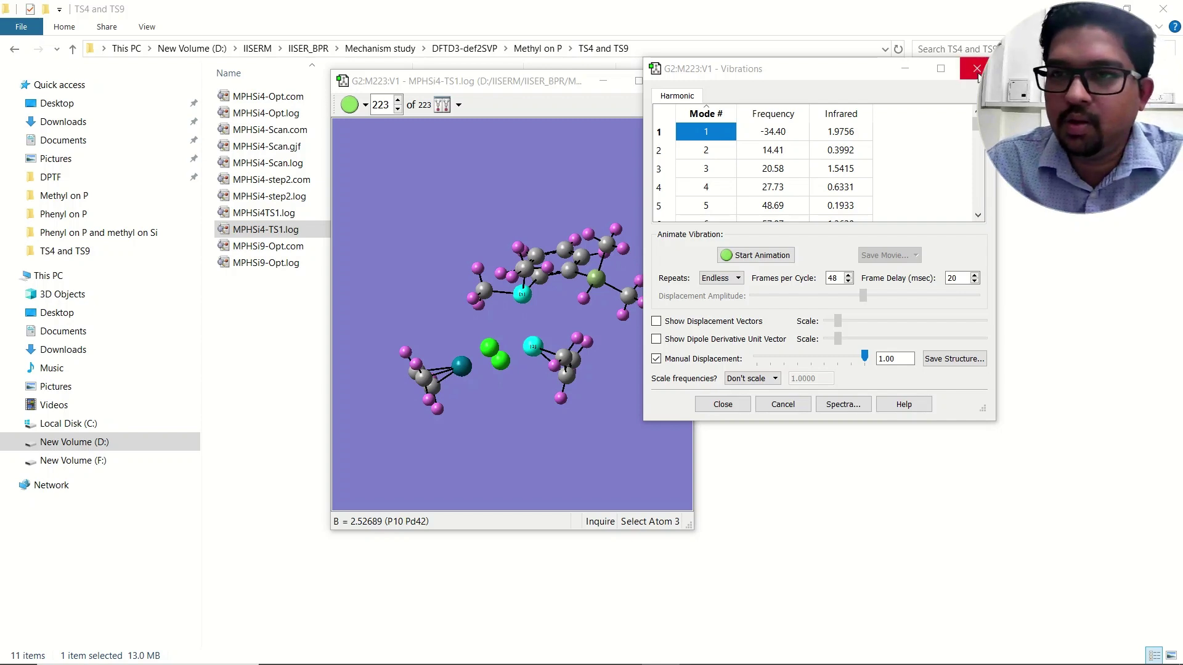
# Close the MPHSi4-TS1.log vibrations table after confirming mode 1 is imaginary at -34.40.
pyautogui.click(978, 71)
# Close the transition-state window and reopen MPHSi4-TS1.log from the Methyl on P folder.
pyautogui.click(678, 81)
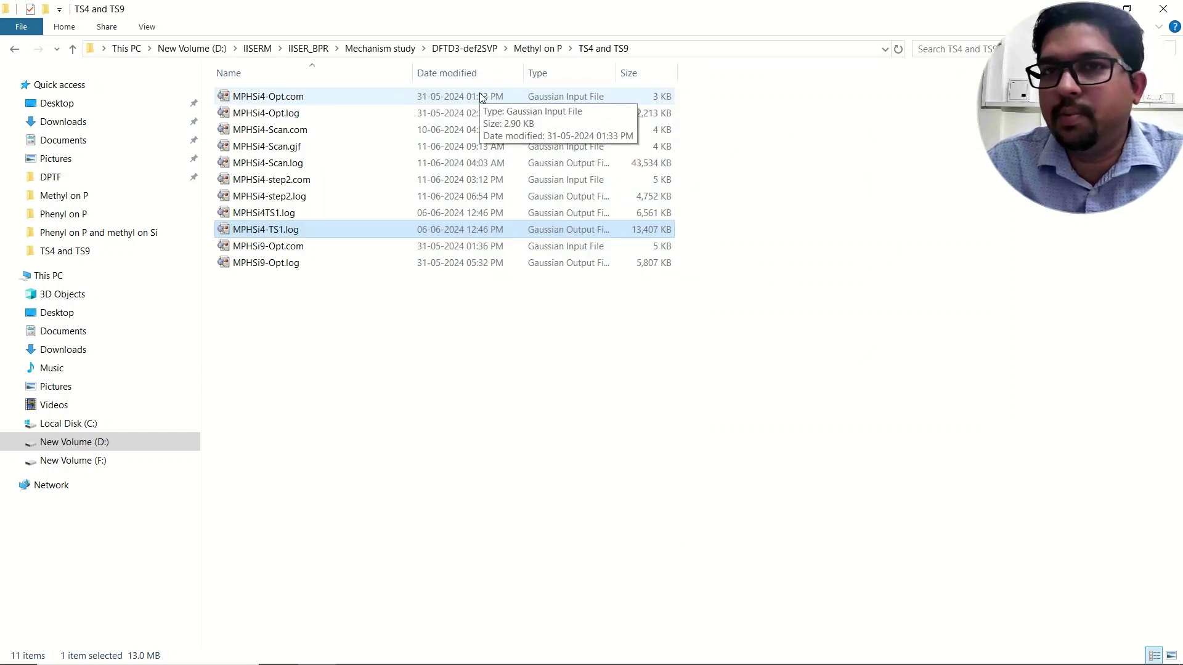
pyautogui.click(537, 48)
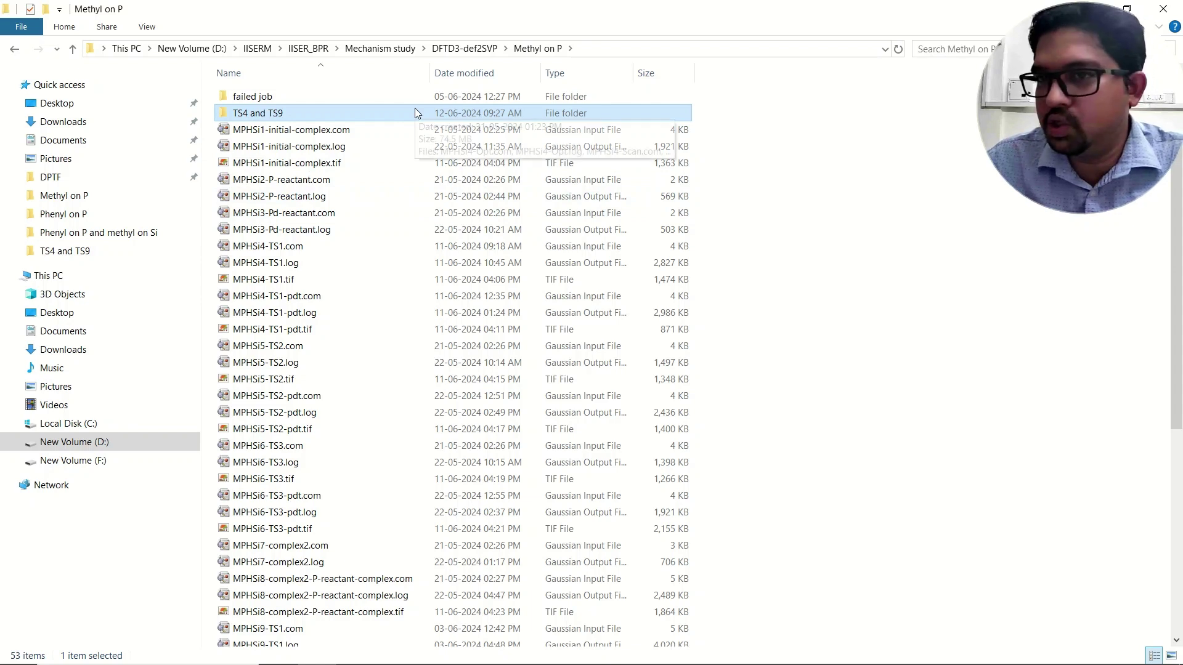
pyautogui.doubleClick(288, 264)
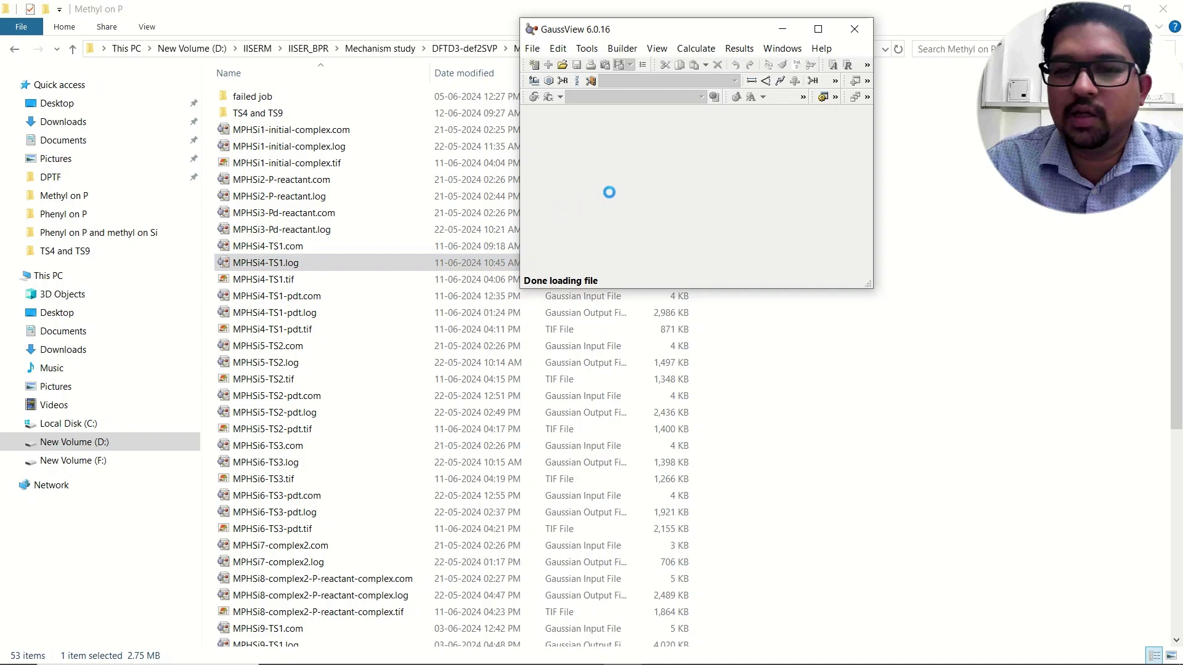
# Maximize MPHSi4-TS1 and show its Results Summary, highlighting E(RB3LYP) = -2432.388264 Hartree.
pyautogui.click(638, 79)
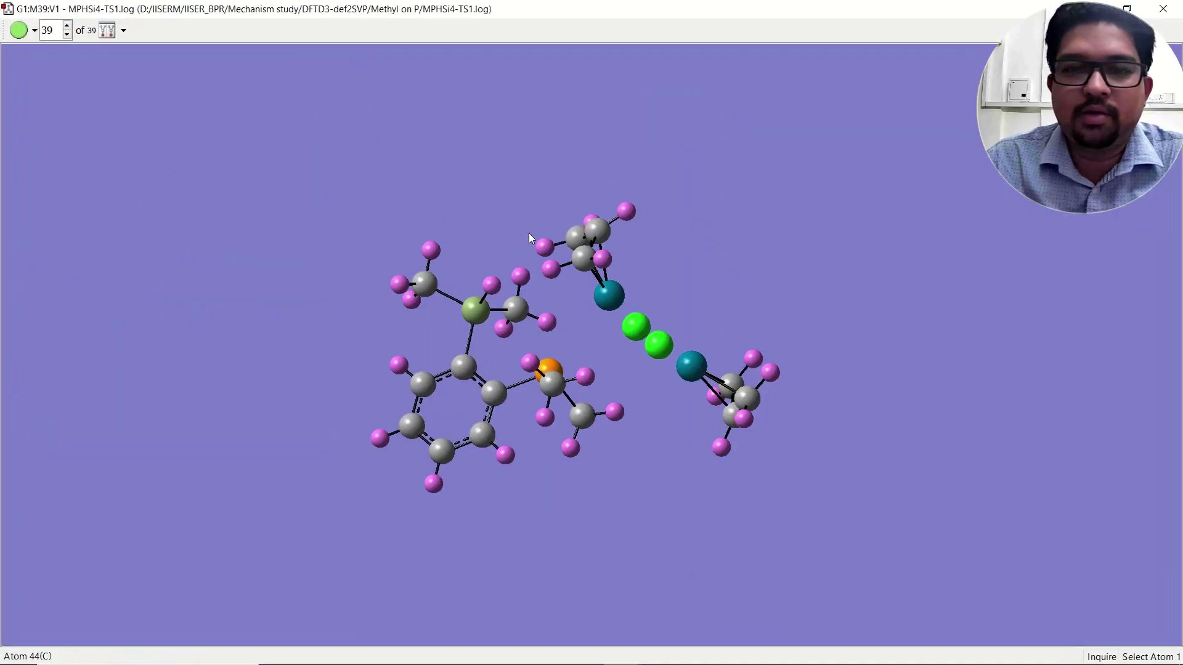
pyautogui.rightClick(315, 127)
pyautogui.moveTo(376, 224)
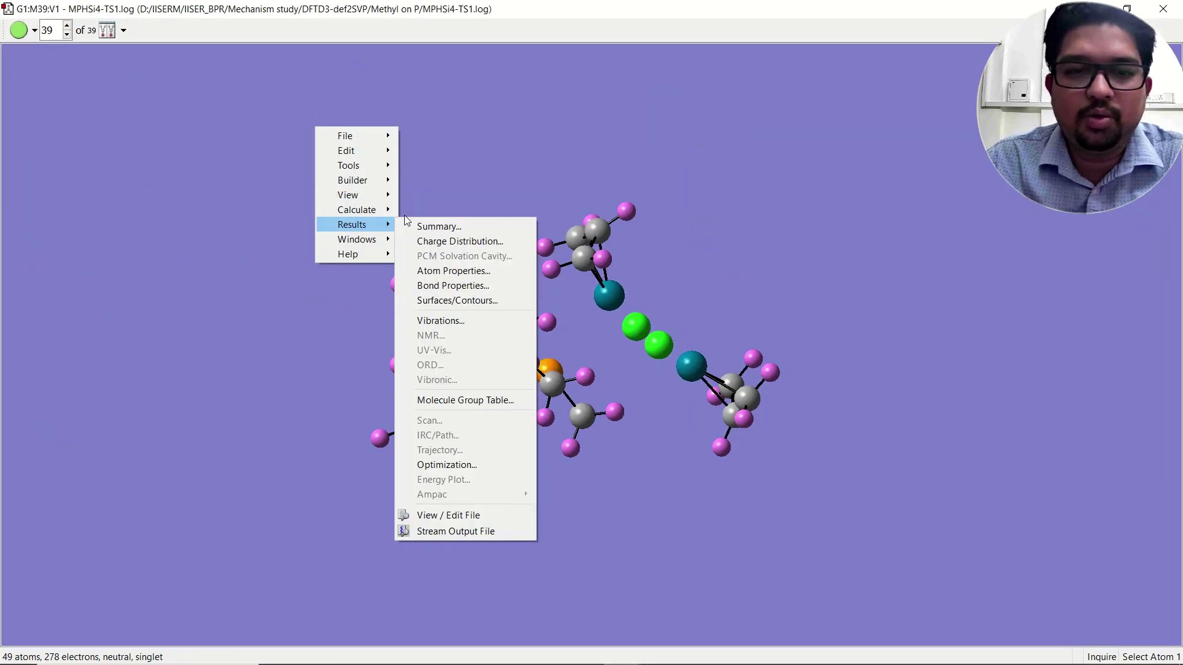
pyautogui.click(449, 225)
pyautogui.moveTo(183, 166); pyautogui.dragTo(678, 59)
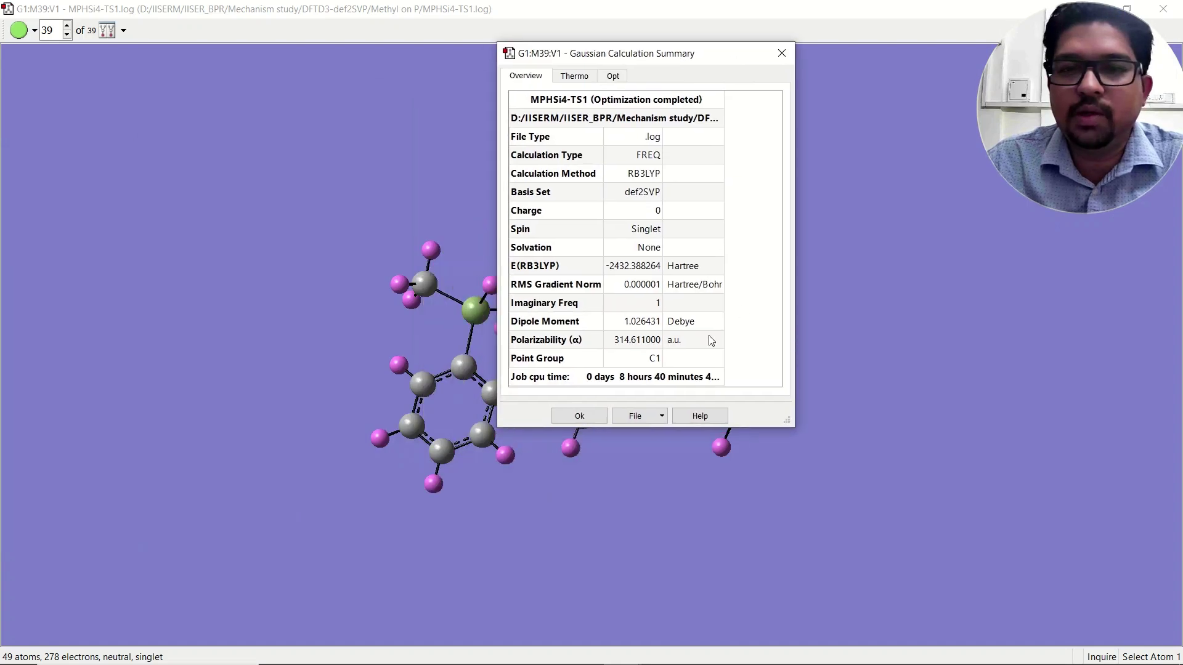
pyautogui.click(635, 266)
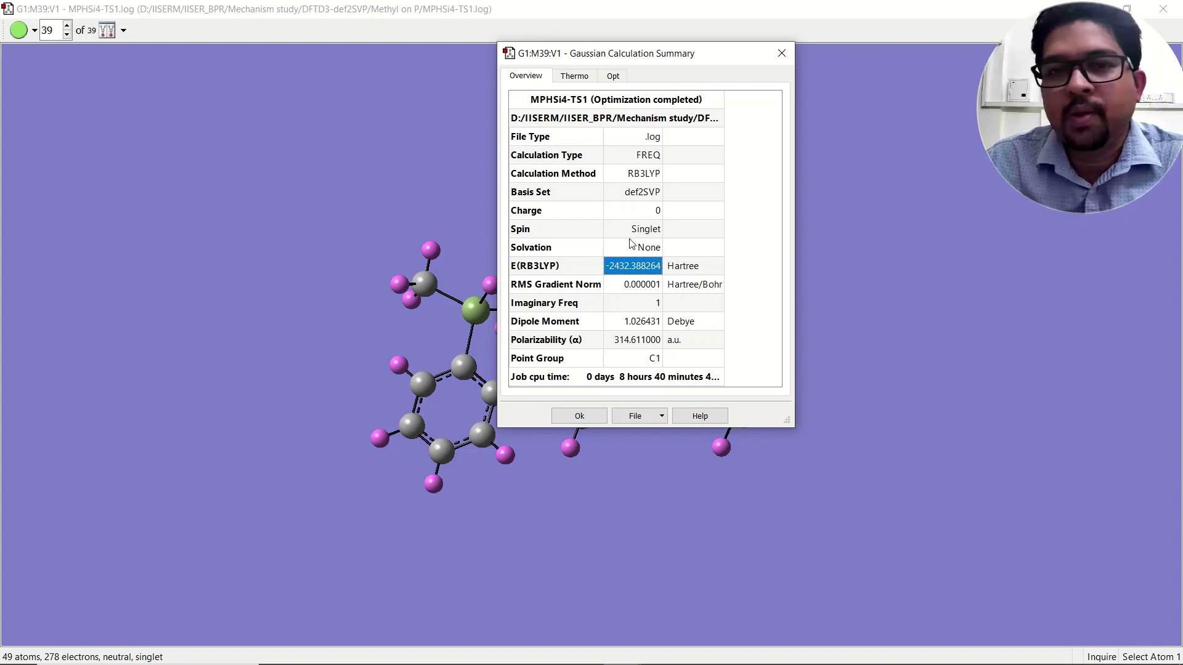
# Read the Thermo free energy of -2432.068034 Hartree, then close the Summary dialog.
pyautogui.click(576, 77)
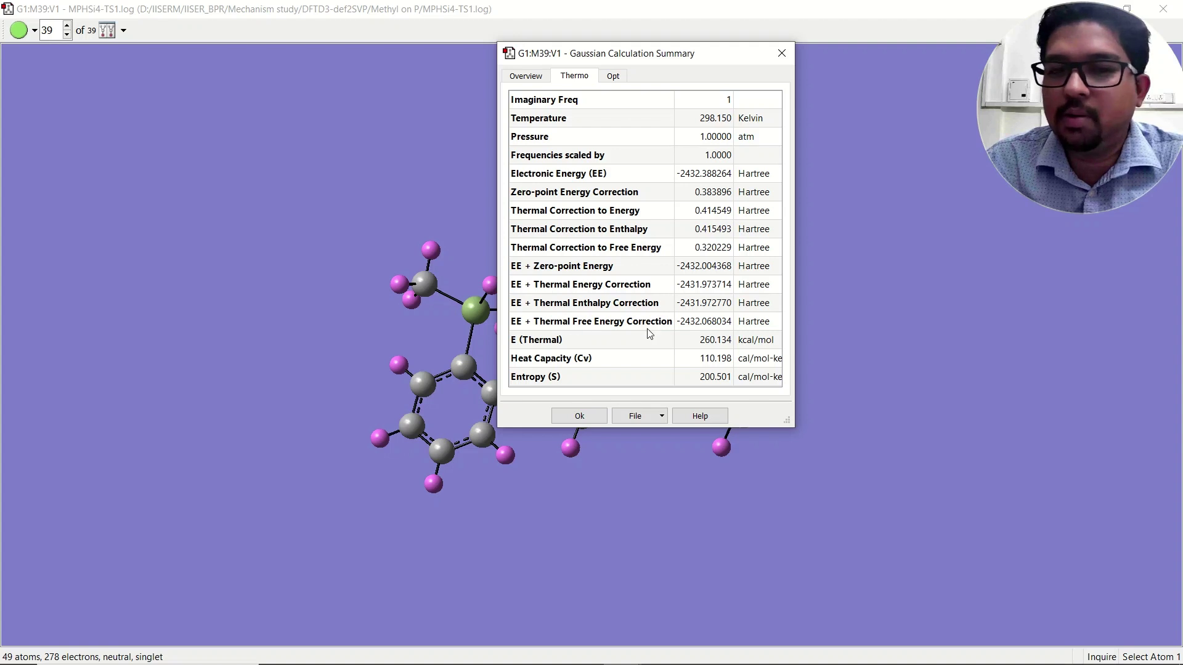
pyautogui.click(694, 325)
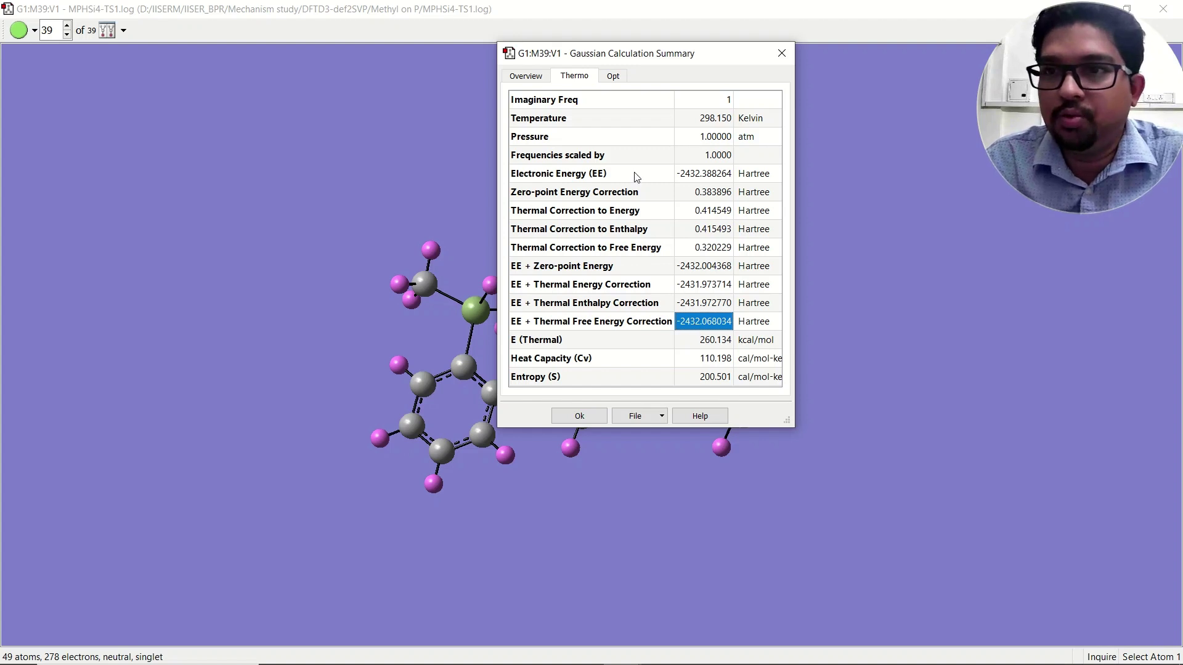
pyautogui.click(782, 53)
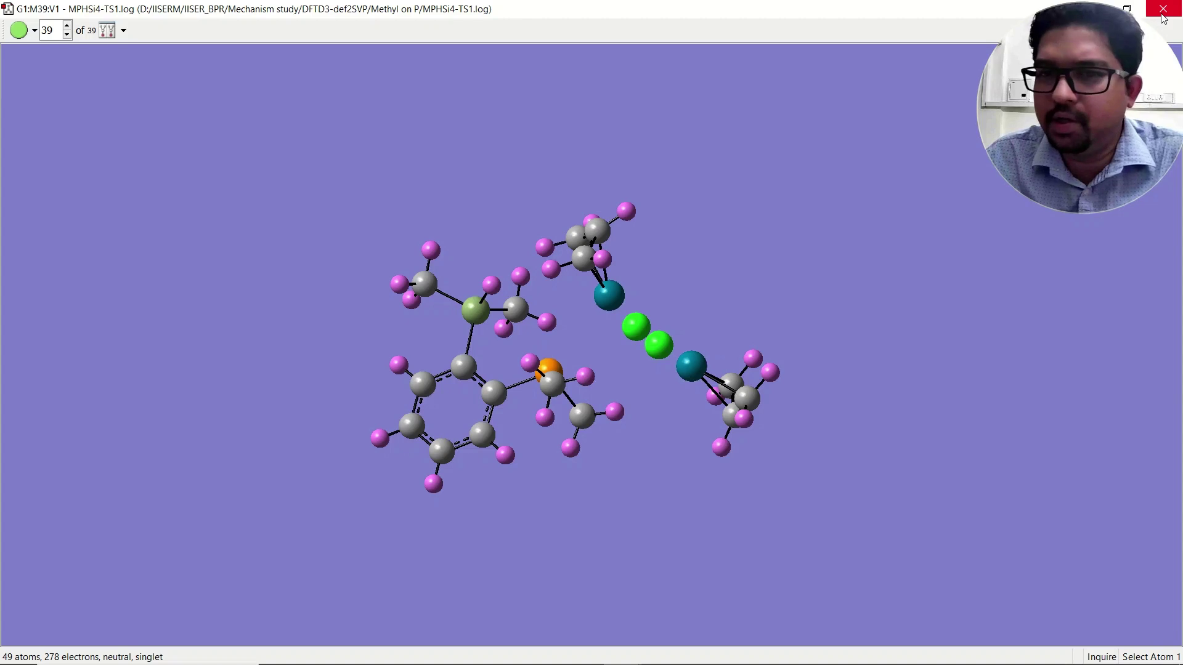
# Rotate the MPHSi4-TS1 molecule, then restore down its window and move it right.
pyautogui.moveTo(651, 372); pyautogui.dragTo(603, 391)
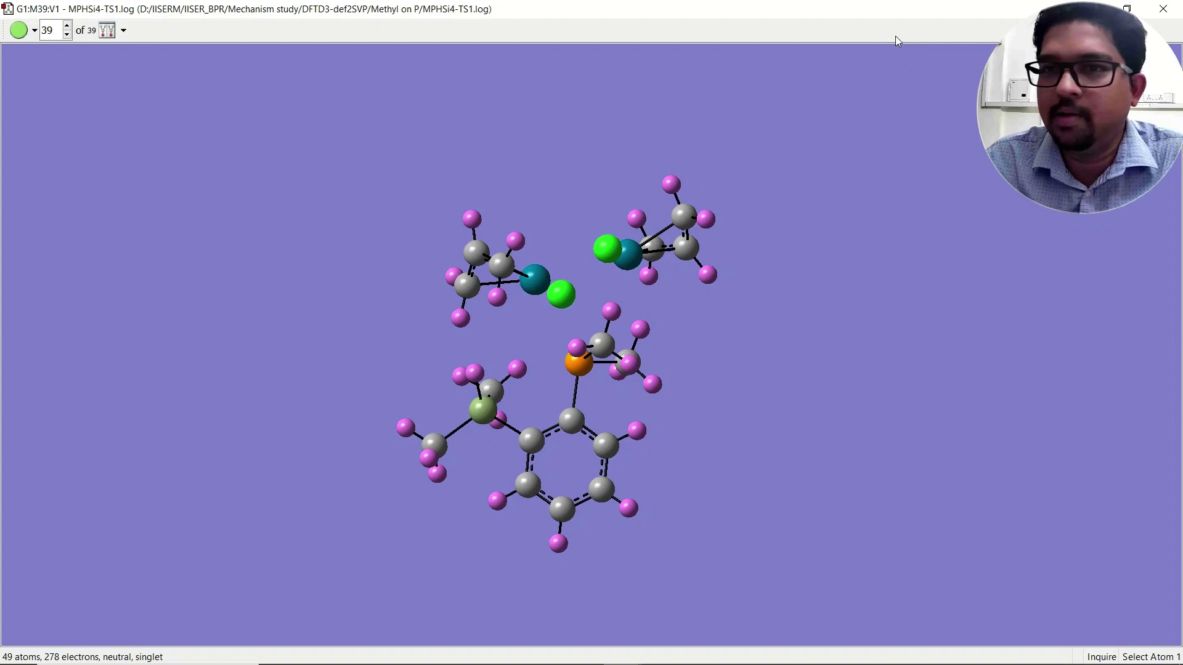
pyautogui.click(1133, 8)
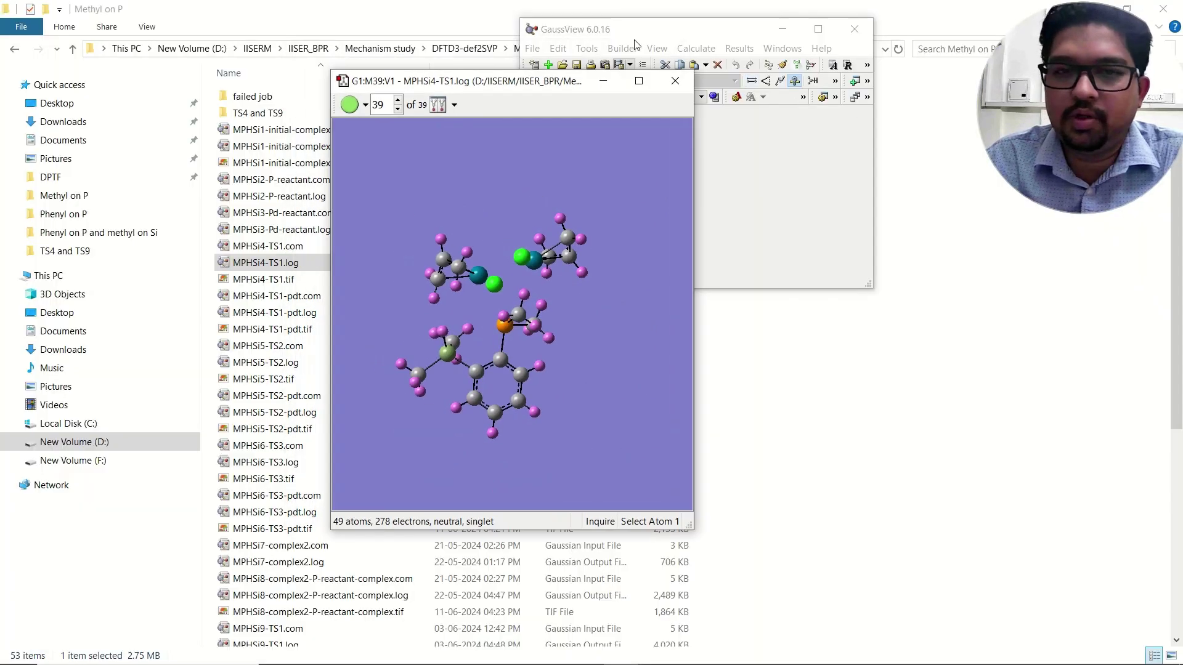
pyautogui.moveTo(474, 87); pyautogui.dragTo(700, 62)
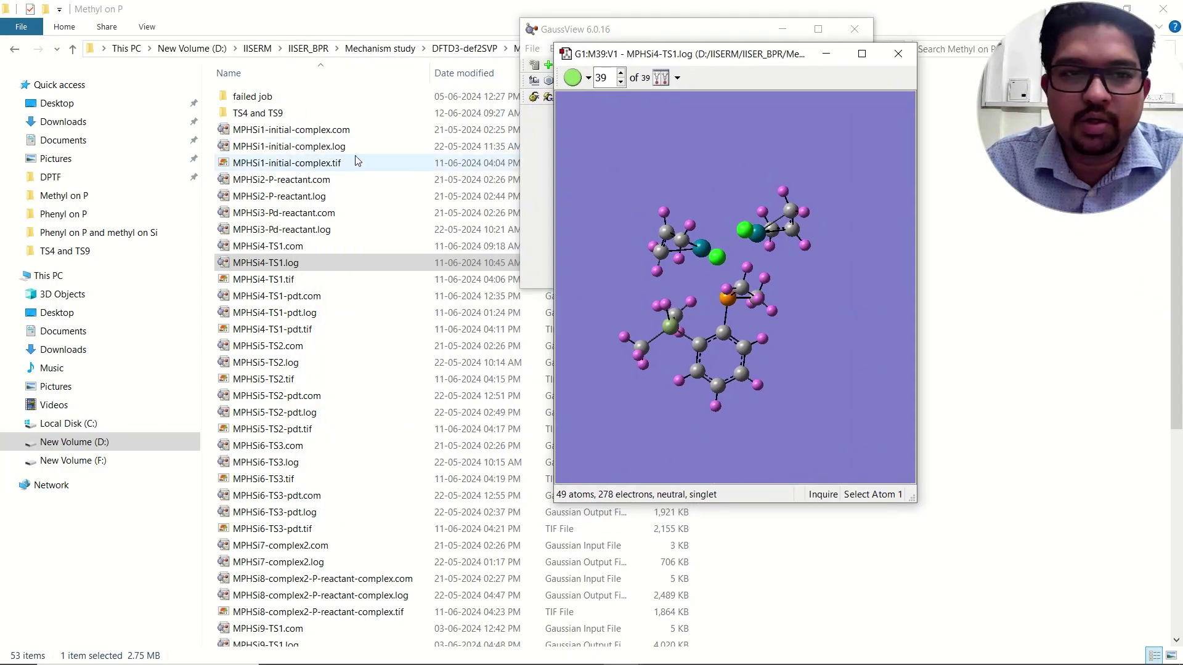
# Open MPHSi2-P-reactant.log and MPHSi3-Pd-reactant.log, arranging Pd reactant, P-reactant and TS windows in a row.
pyautogui.doubleClick(318, 198)
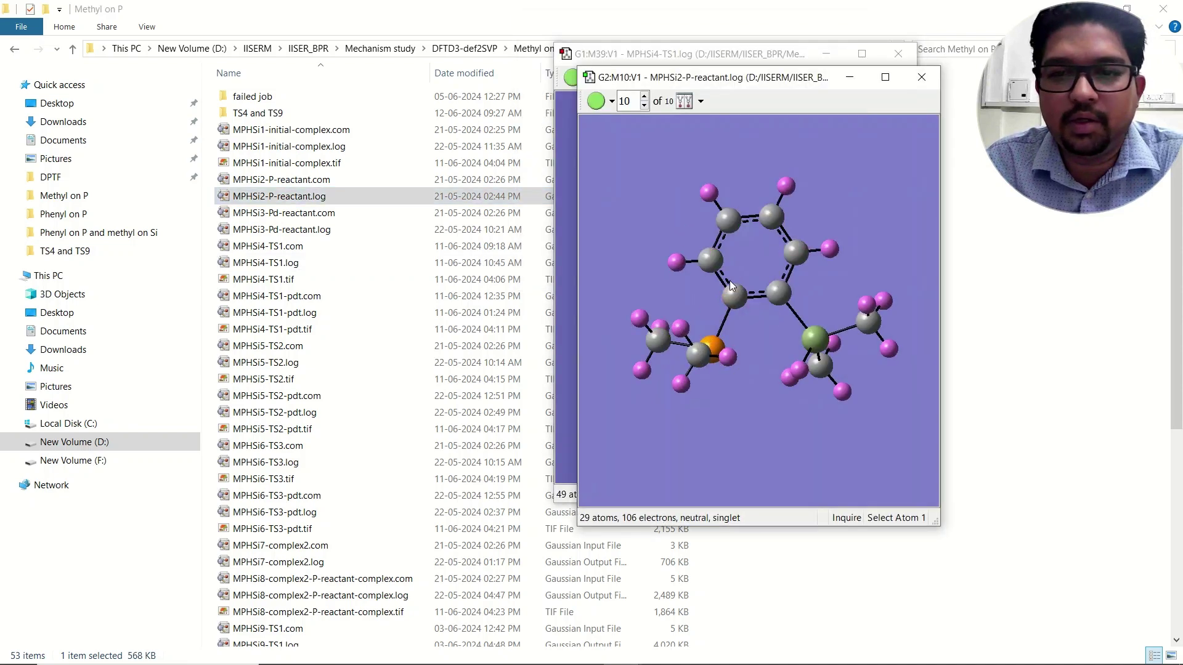
pyautogui.doubleClick(330, 230)
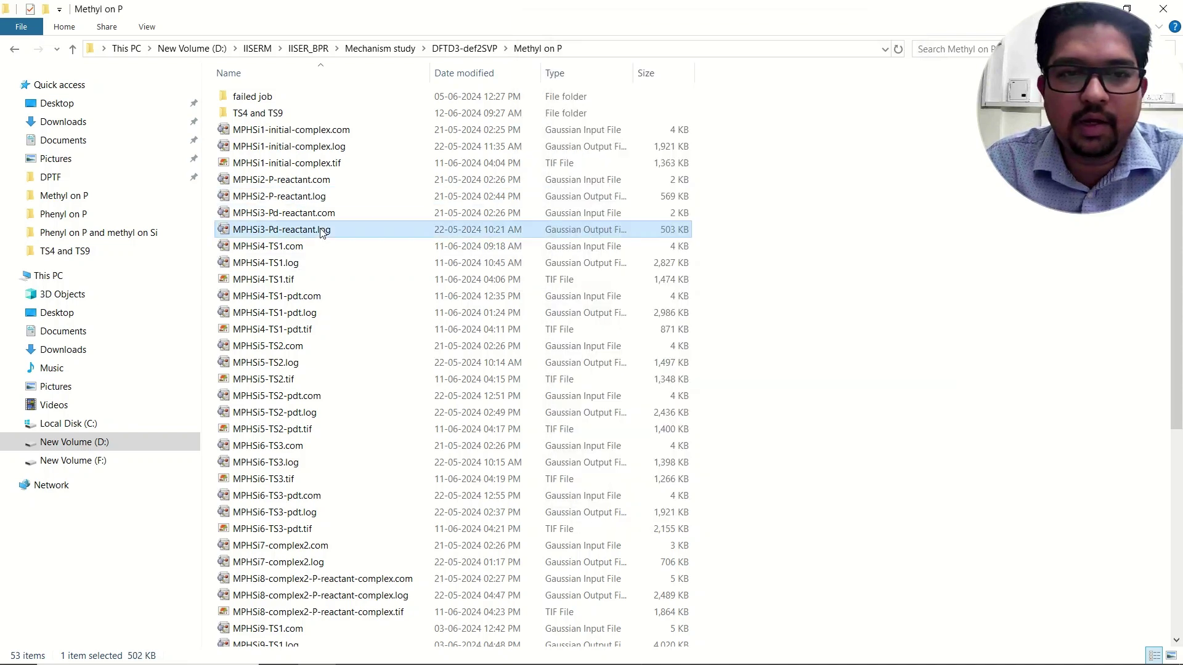
pyautogui.moveTo(778, 100); pyautogui.dragTo(239, 79)
pyautogui.click(658, 81)
pyautogui.moveTo(658, 82); pyautogui.dragTo(517, 85)
pyautogui.moveTo(286, 80); pyautogui.dragTo(239, 69)
pyautogui.moveTo(581, 82); pyautogui.dragTo(523, 71)
pyautogui.moveTo(622, 650)
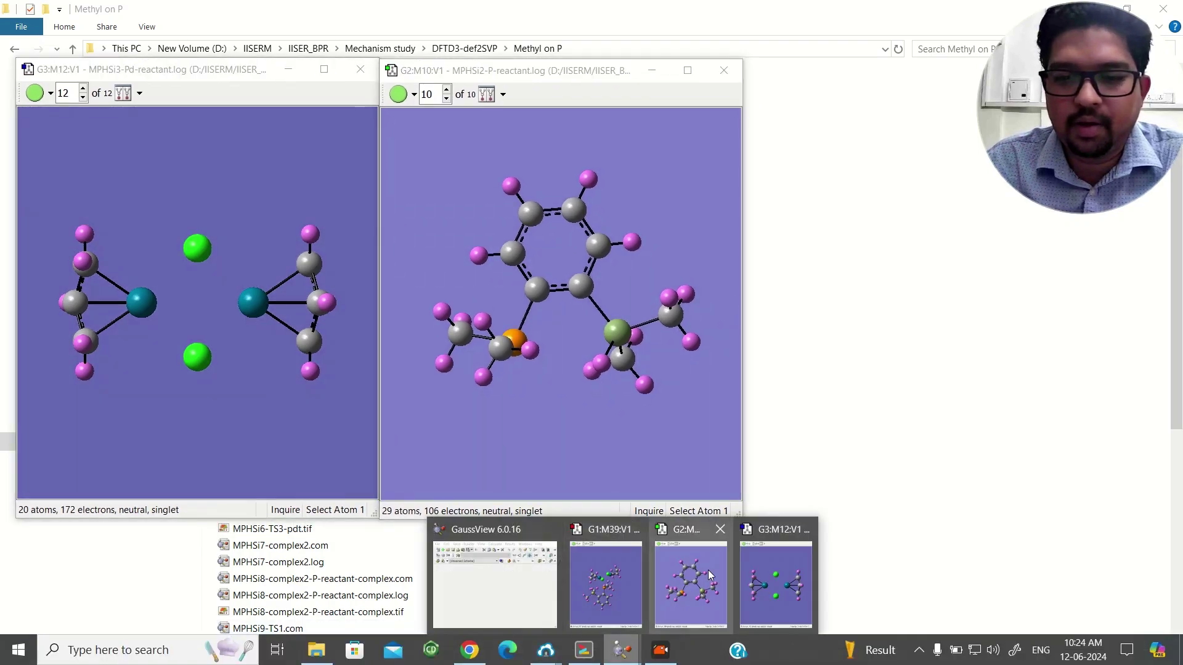
pyautogui.click(605, 582)
pyautogui.moveTo(732, 58); pyautogui.dragTo(927, 65)
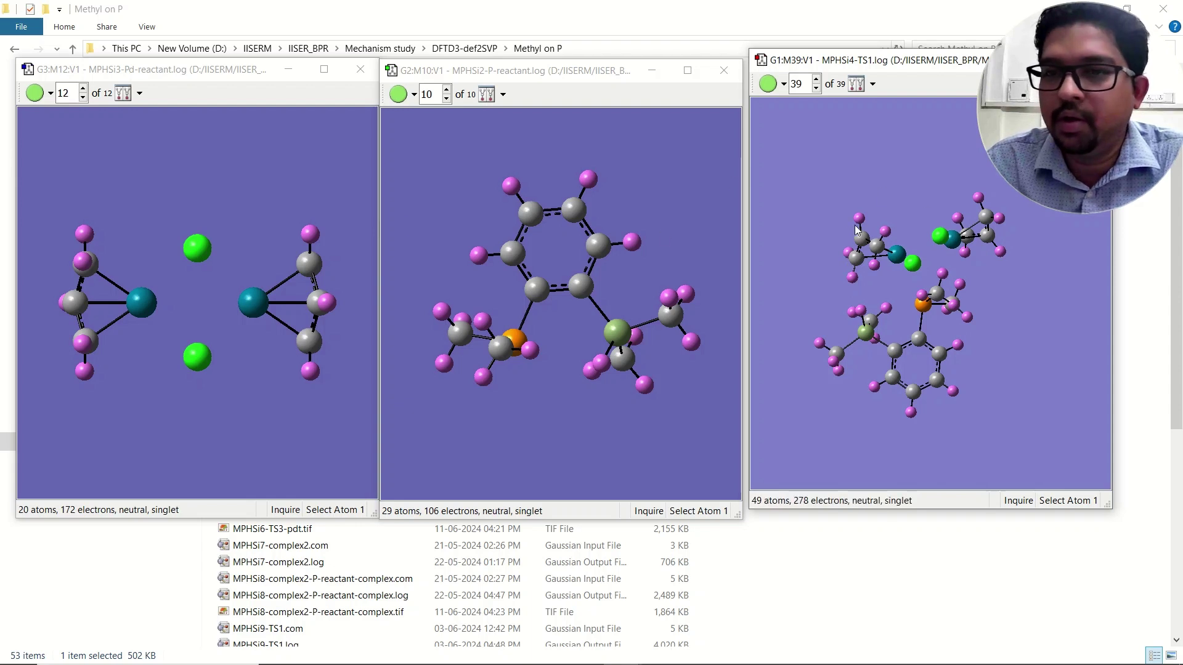
# Open the transition state's calculation summary and place it over its window.
pyautogui.rightClick(850, 153)
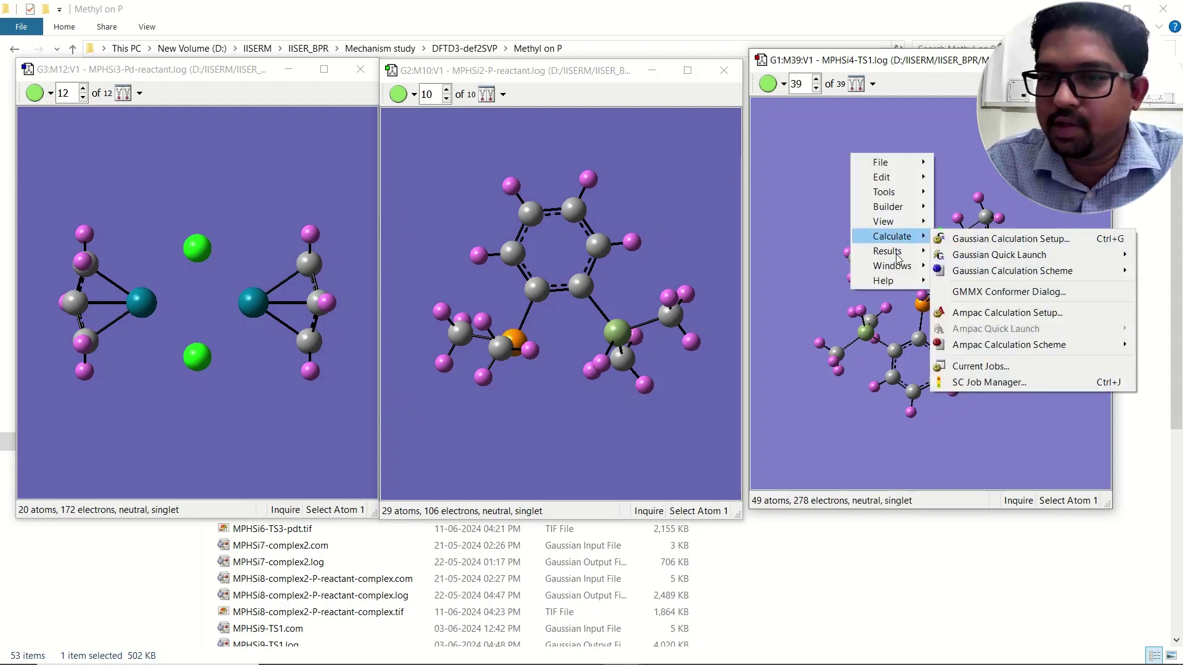
pyautogui.moveTo(894, 251)
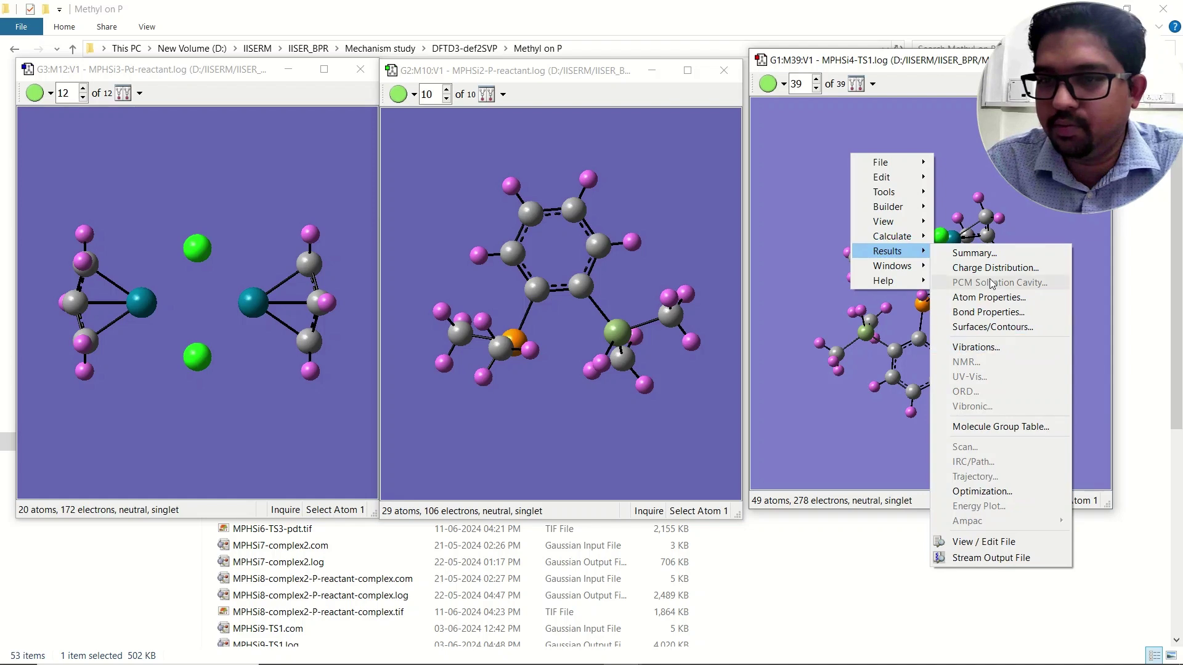
pyautogui.click(973, 252)
pyautogui.moveTo(647, 58); pyautogui.dragTo(985, 77)
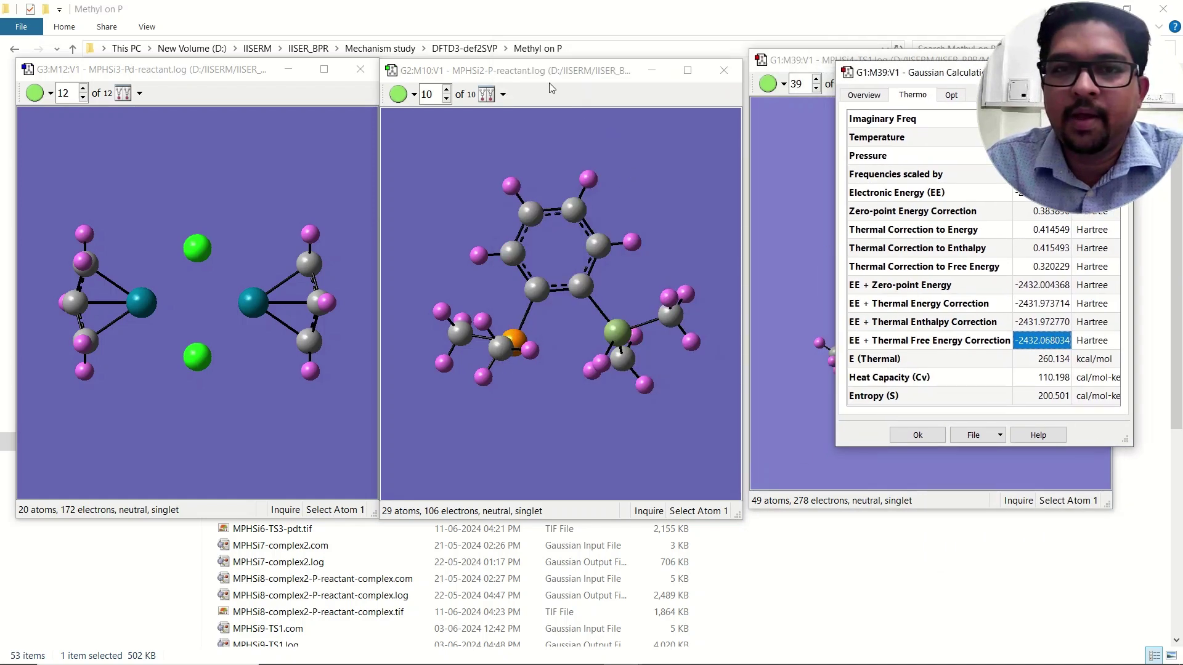
# Show the P-reactant's thermochemistry summary and place it over its window.
pyautogui.click(424, 152)
pyautogui.rightClick(423, 152)
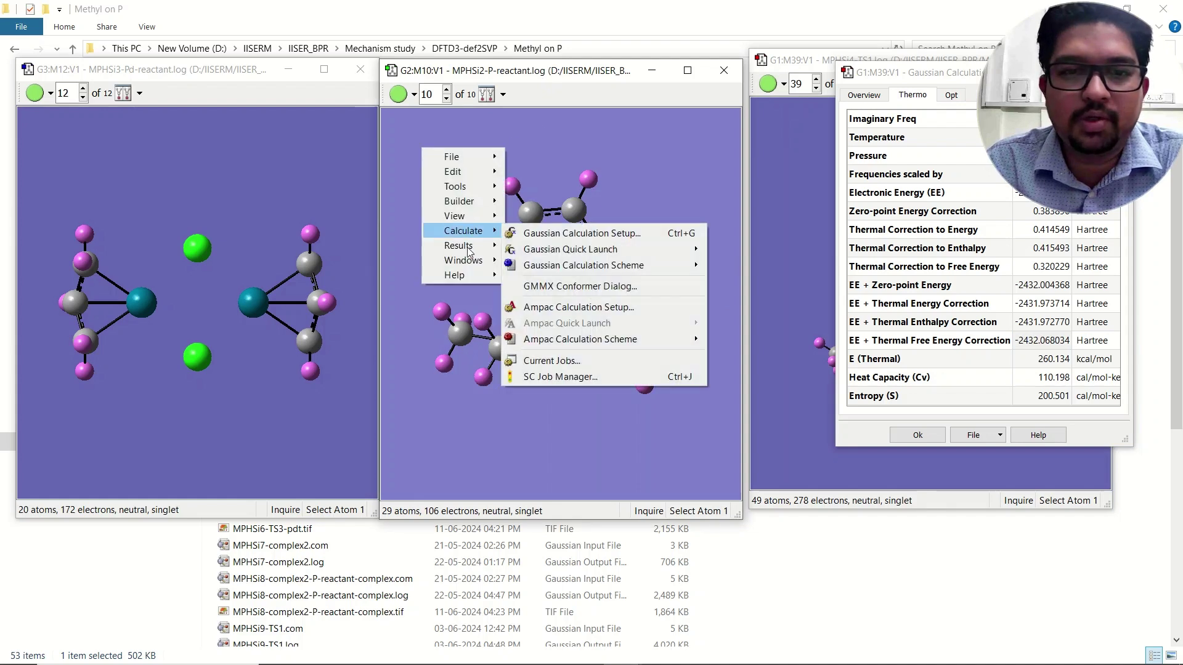
pyautogui.moveTo(468, 245)
pyautogui.click(562, 247)
pyautogui.click(154, 136)
pyautogui.moveTo(191, 117); pyautogui.dragTo(518, 137)
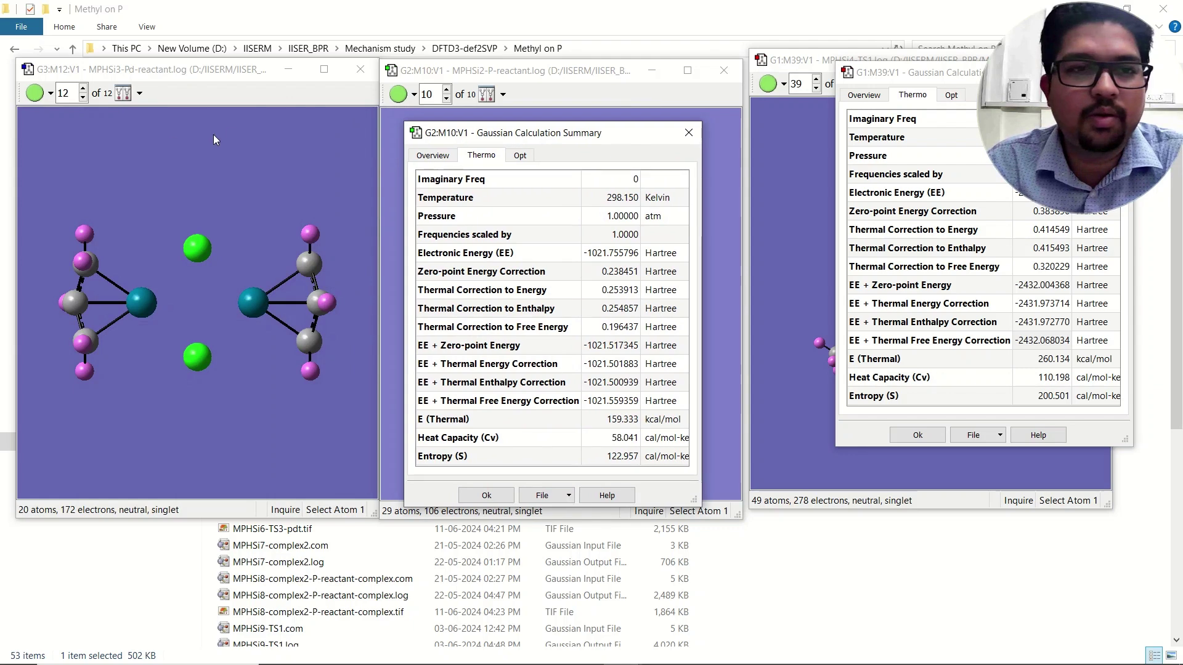
# Show the Pd reactant's thermochemistry summary on the left.
pyautogui.click(153, 143)
pyautogui.rightClick(153, 143)
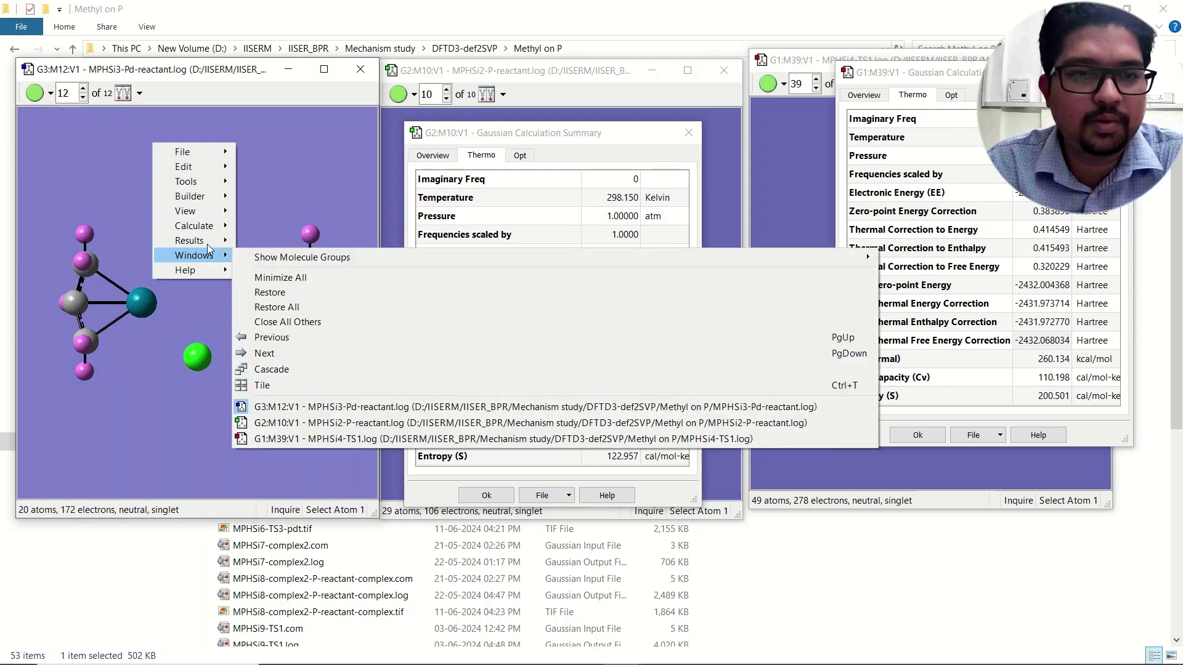
pyautogui.moveTo(203, 241)
pyautogui.click(277, 243)
pyautogui.moveTo(504, 73); pyautogui.dragTo(208, 95)
pyautogui.click(130, 106)
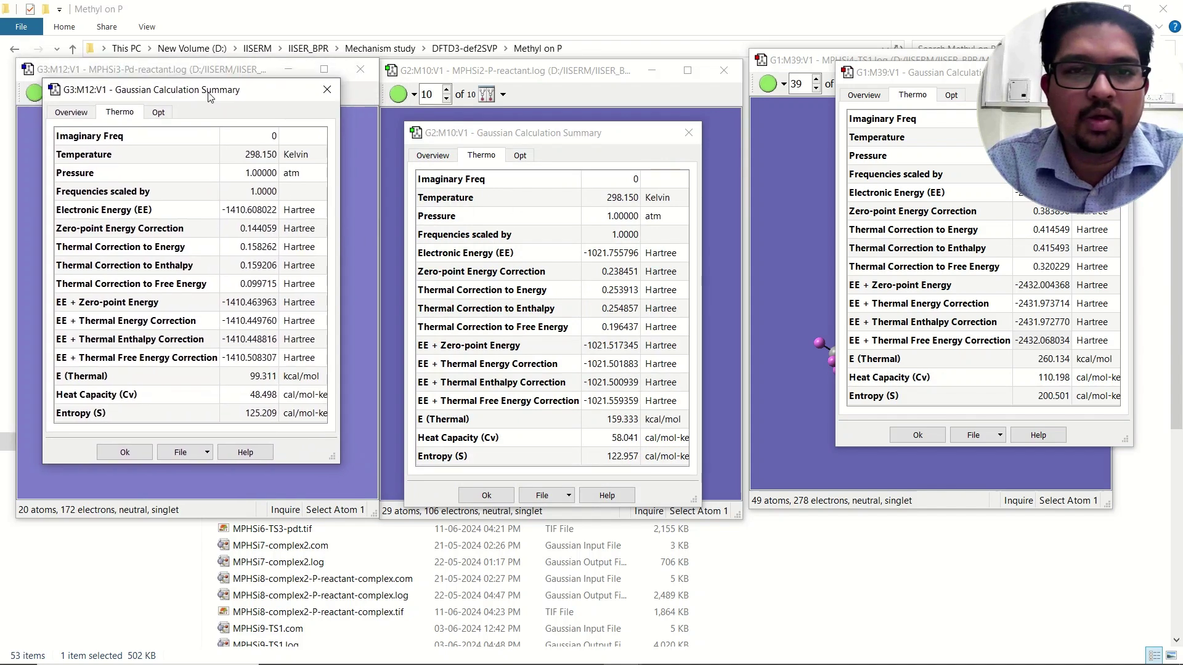
# Compare the Pd reactant free energy -1410.508307 with the P-reactant and transition-state values.
pyautogui.doubleClick(265, 363)
pyautogui.click(387, 367)
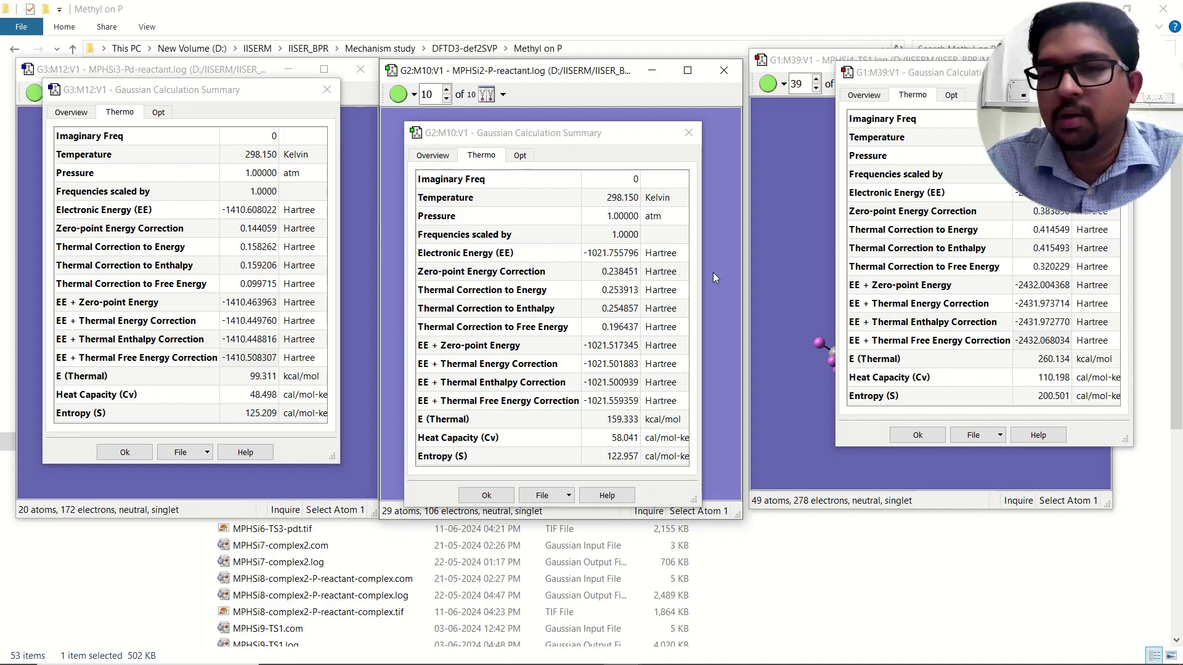
pyautogui.scroll(-5, 388, 596)
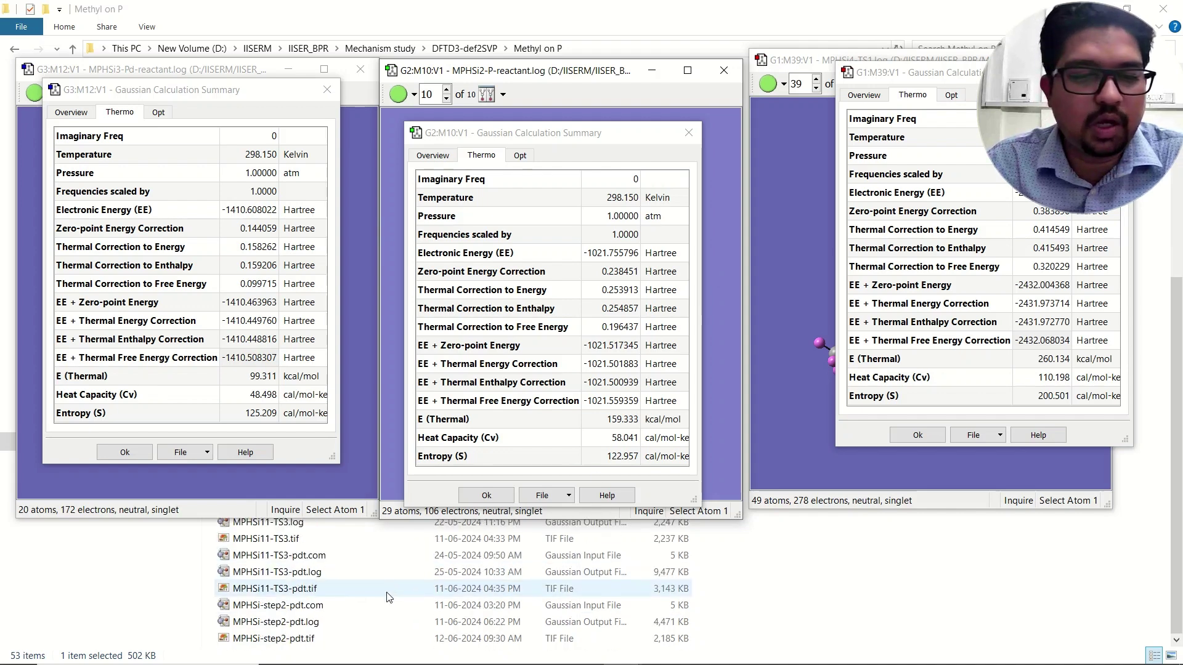
pyautogui.scroll(6, 388, 596)
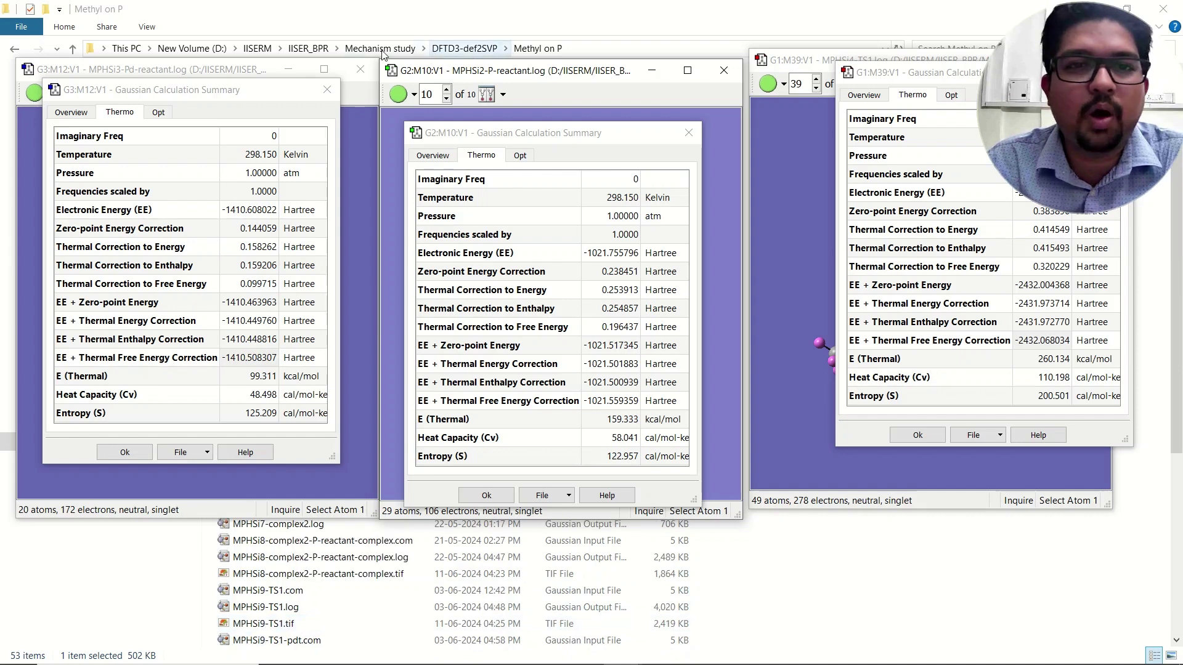
# Open Presentation1.pptx from the Mechanism study folder.
pyautogui.click(382, 54)
pyautogui.click(380, 49)
pyautogui.doubleClick(289, 233)
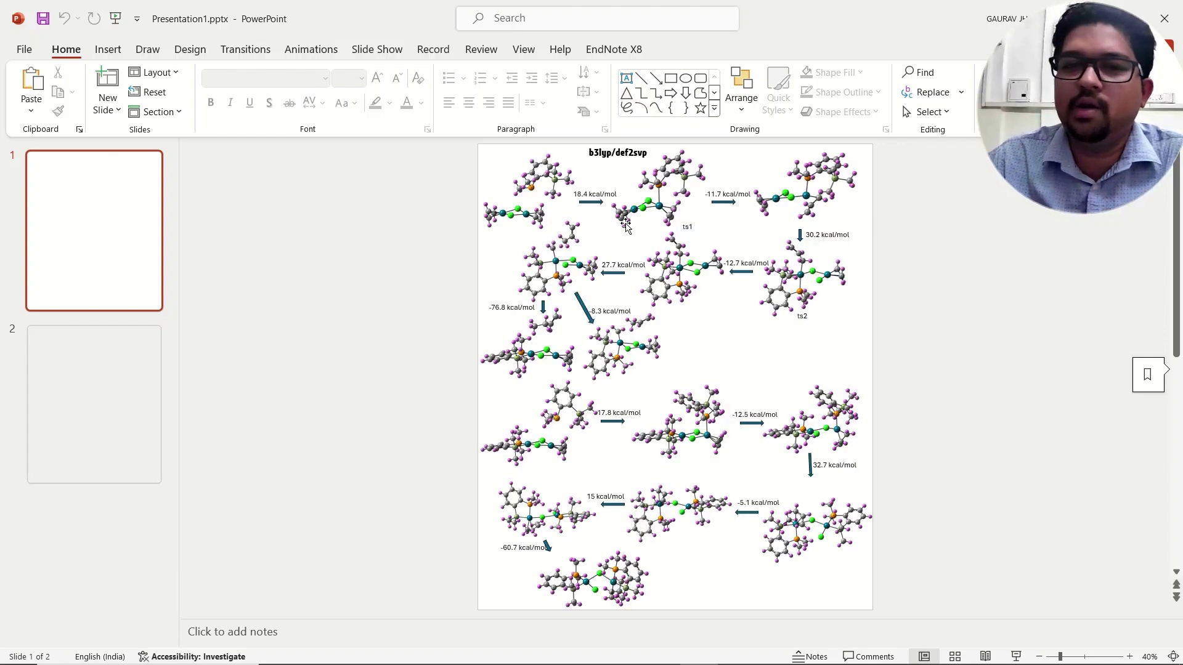
# Zoom the b3lyp/def2svp slide to 96% and scroll to its top to see the 18.4 kcal/mol step.
pyautogui.click(1084, 658)
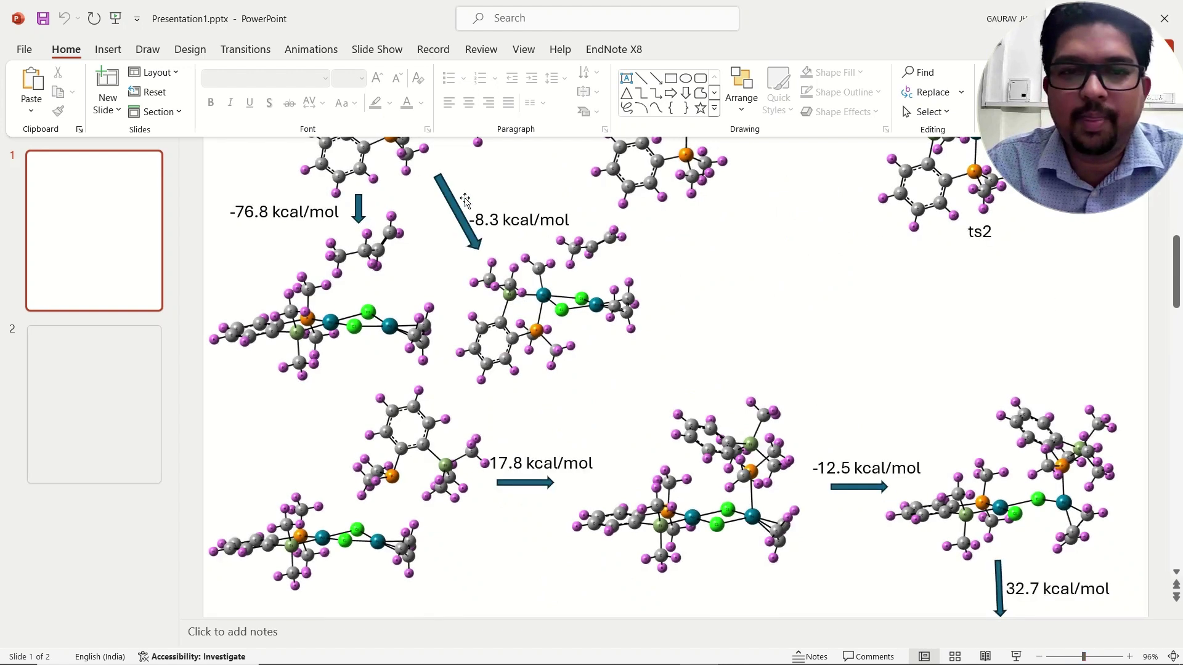
pyautogui.scroll(3, 468, 207)
pyautogui.scroll(3, 475, 281)
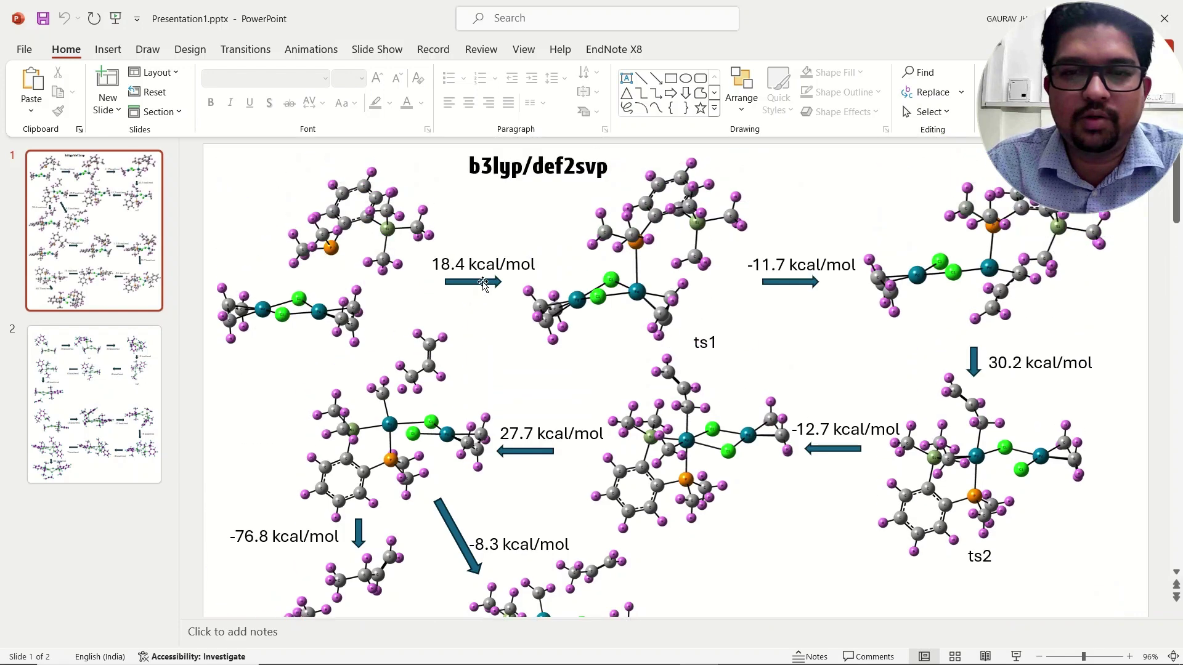